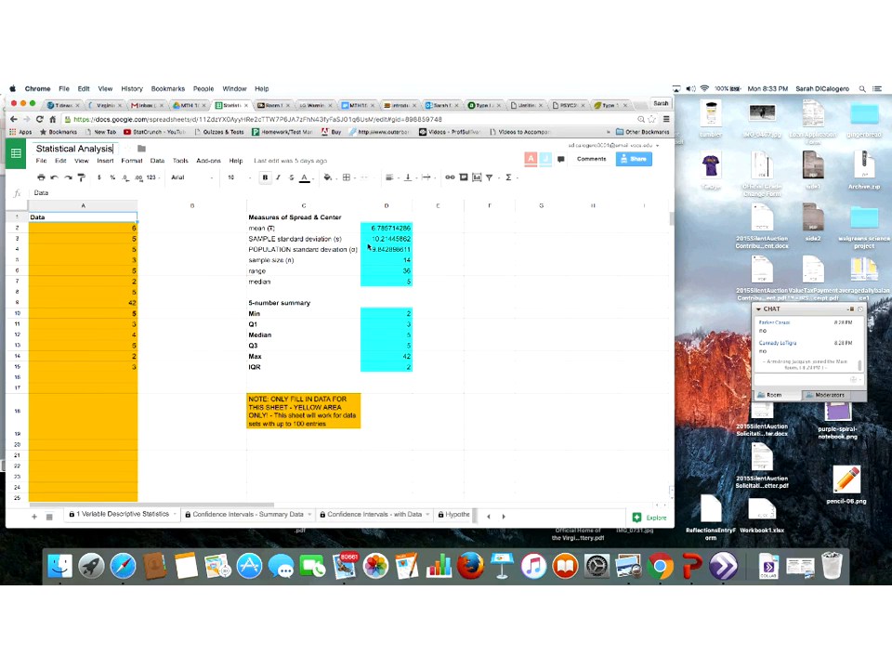
Open the Hypothesis Testing for Means sheet of the workbook
left_click(369, 230)
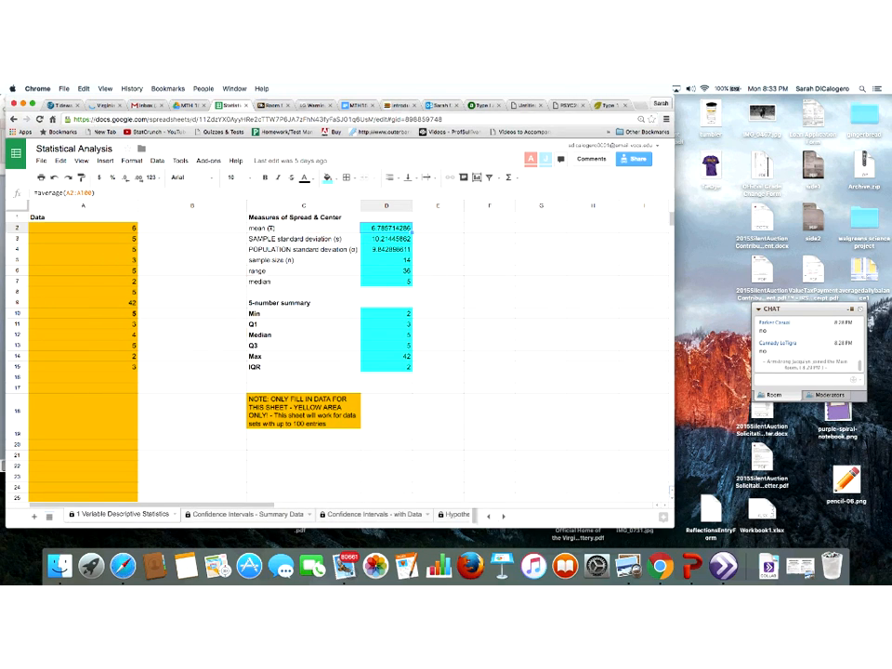
left_click(327, 517)
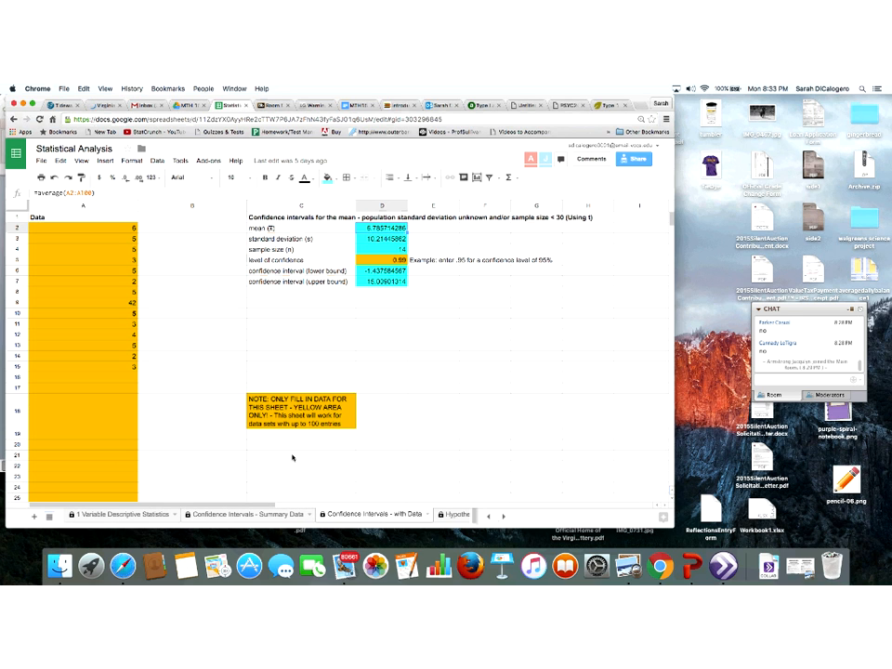
left_click(453, 515)
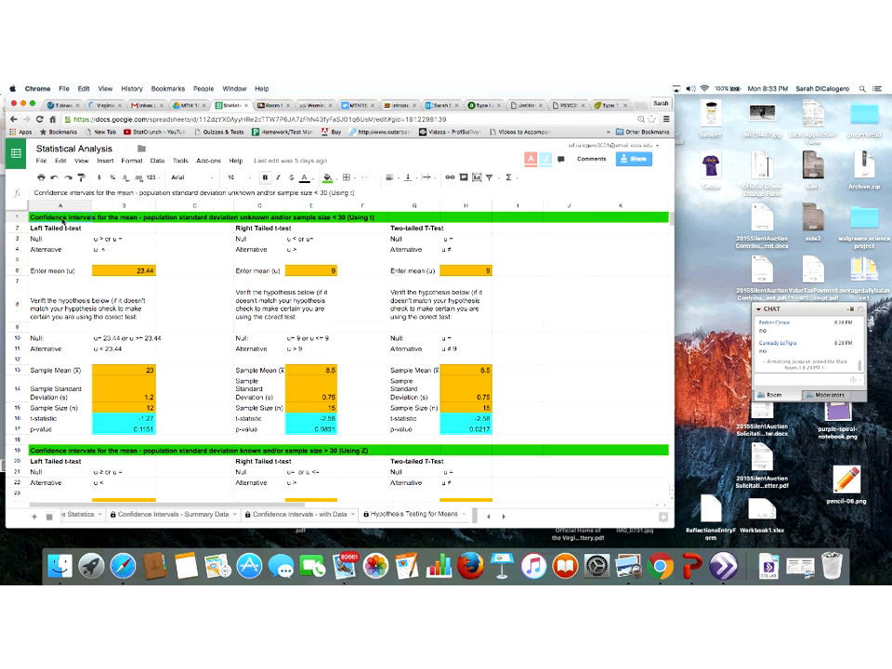
left_click(68, 221)
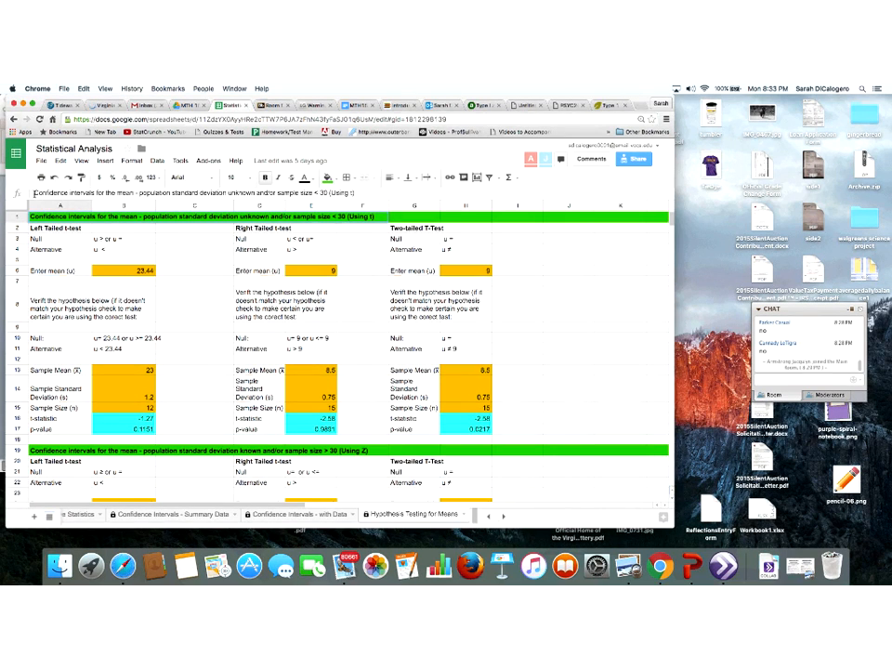
left_click_drag(34, 193, 93, 193)
right_click(93, 193)
left_click(121, 200)
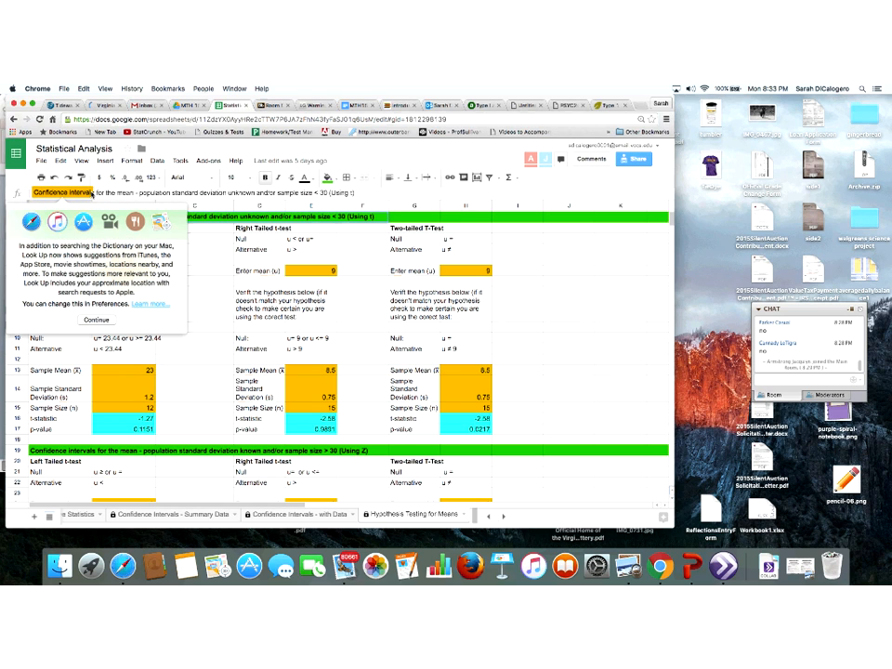
left_click(93, 320)
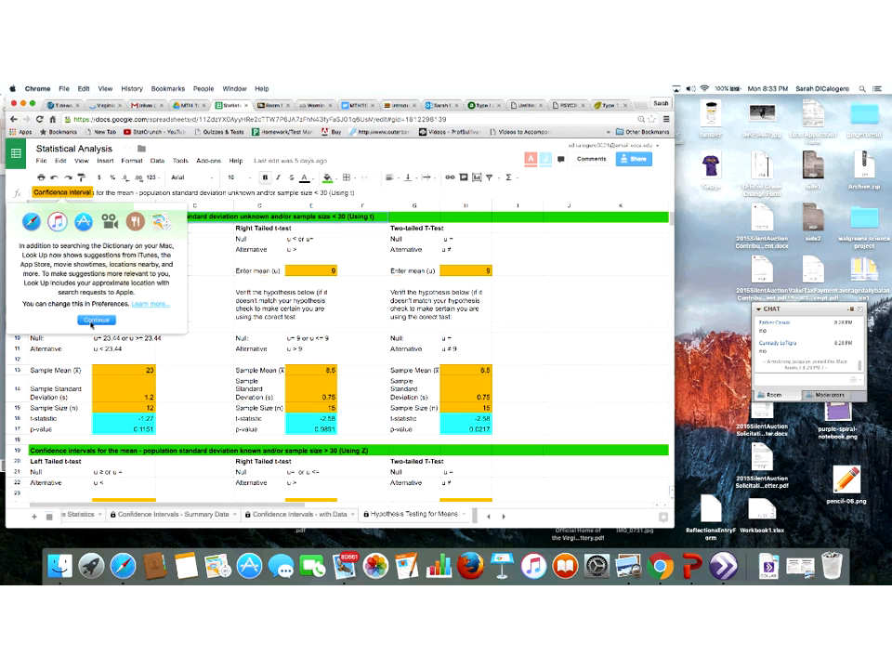
left_click(96, 319)
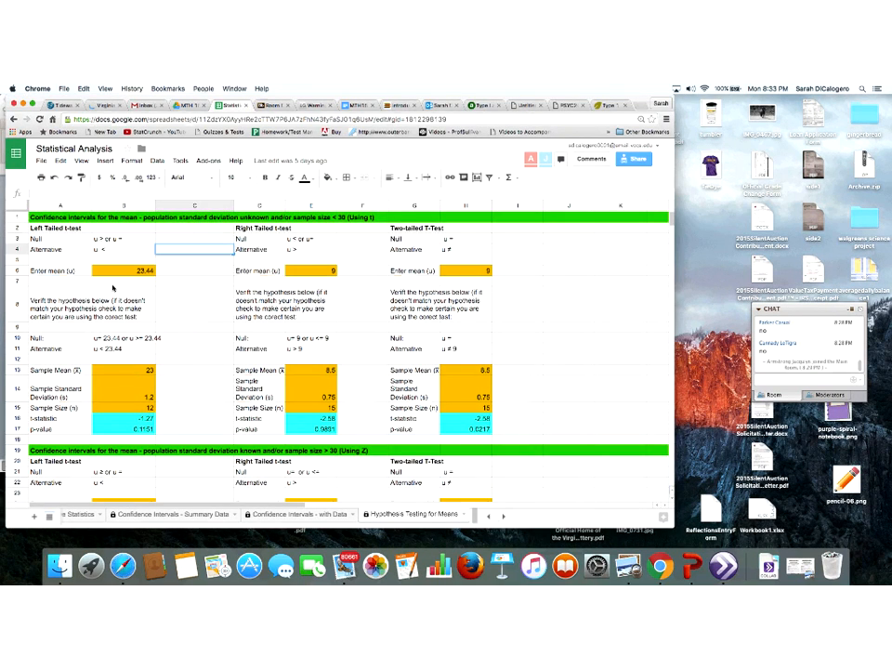
Retitle the first section heading to begin "Hypothesis Testing for the mean" instead of "Confidence intervals for the mean"
double_click(61, 220)
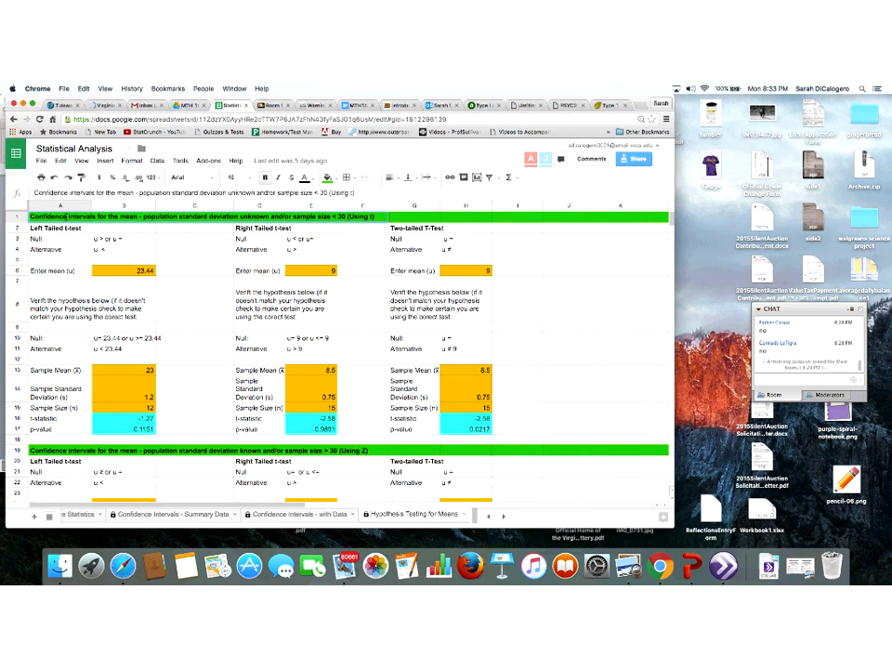
left_click_drag(60, 216, 23, 216)
type("Hypothesis T")
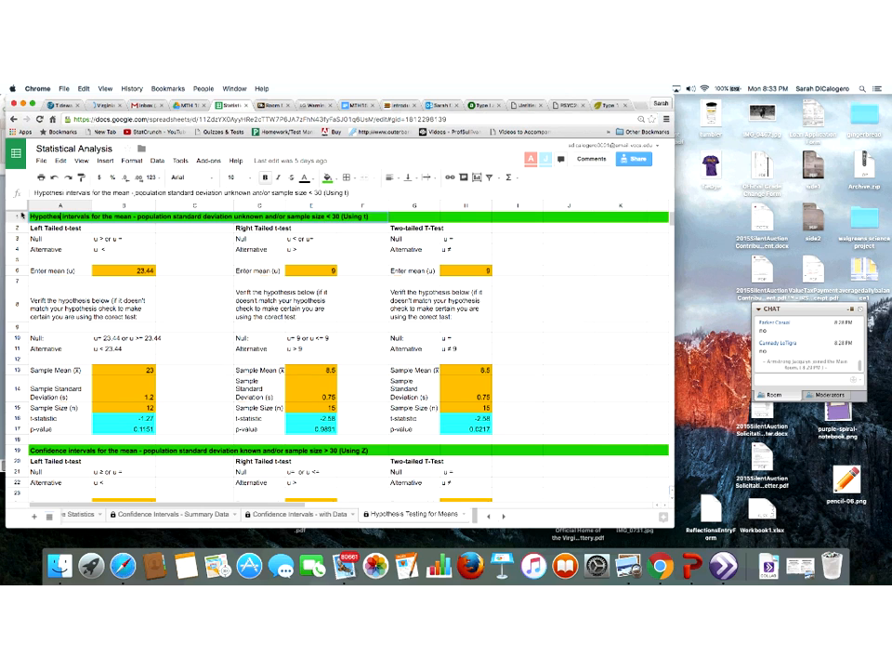
type("esting")
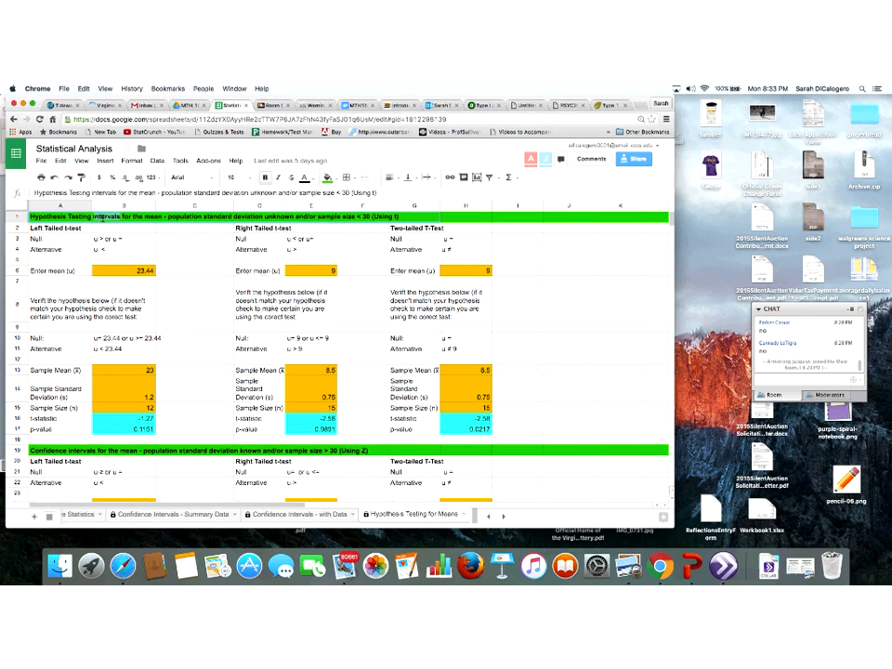
key("Delete")
key("Delete")
key("Delete")
key("Delete")
key("Delete")
key("Delete")
key("Delete")
key("Delete")
key("Delete")
key("Delete")
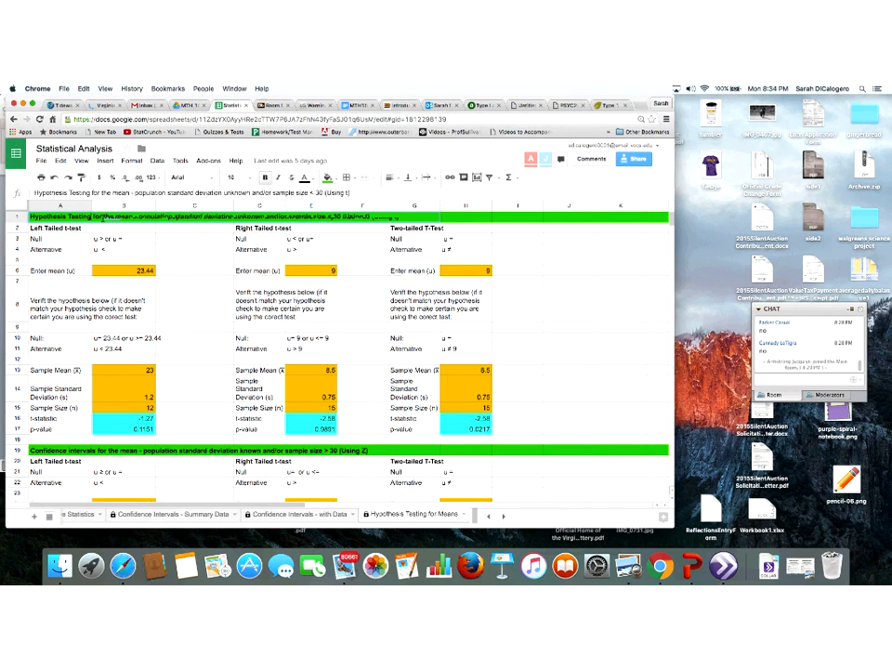
left_click(181, 281)
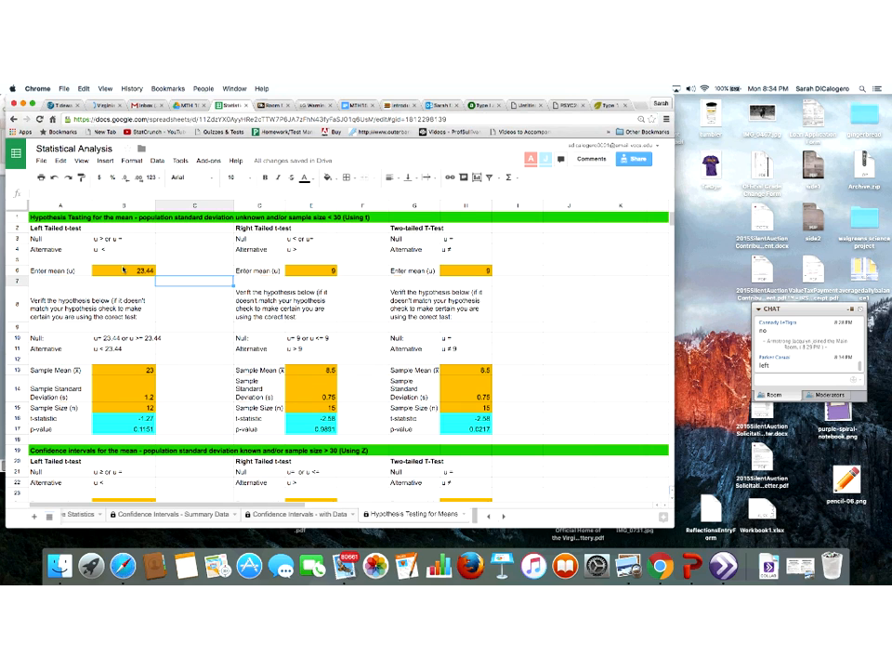
Set the left-tailed test's hypothesized mean to 16.43
left_click(122, 269)
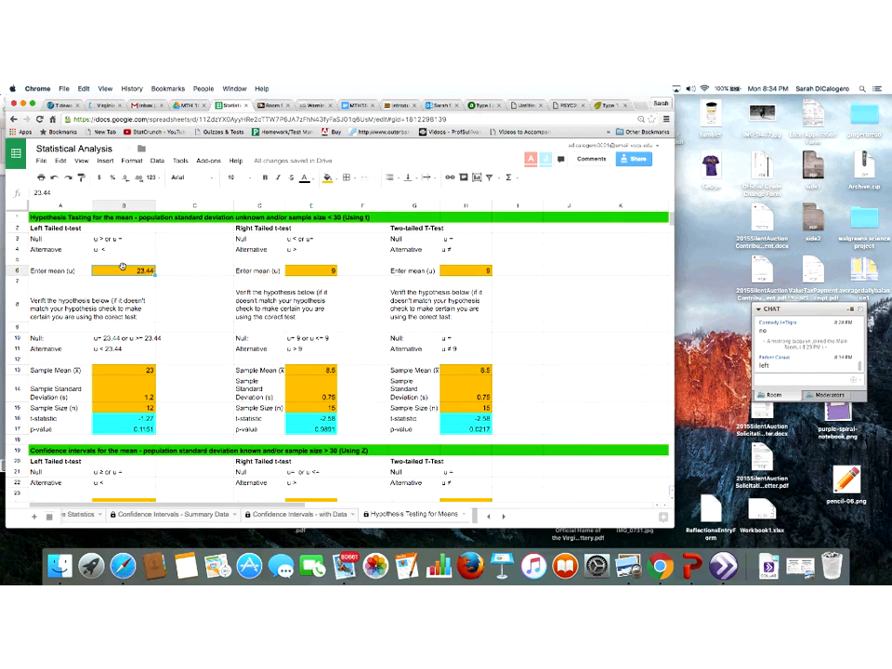
type("16.43")
key("Return")
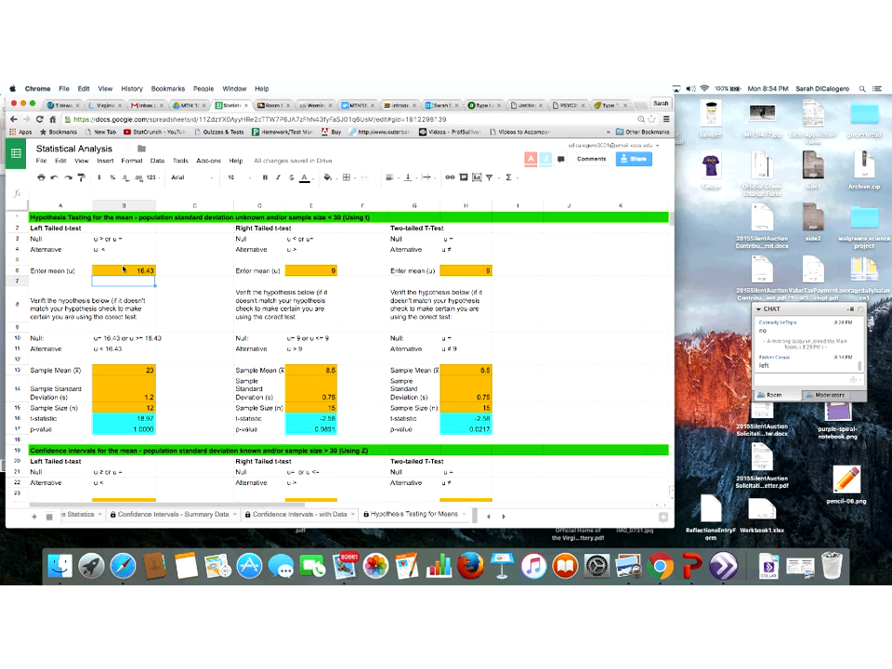
Enter the left-tailed sample mean 16 and sample standard deviation 0.13
key("Down")
key("Down")
key("Down")
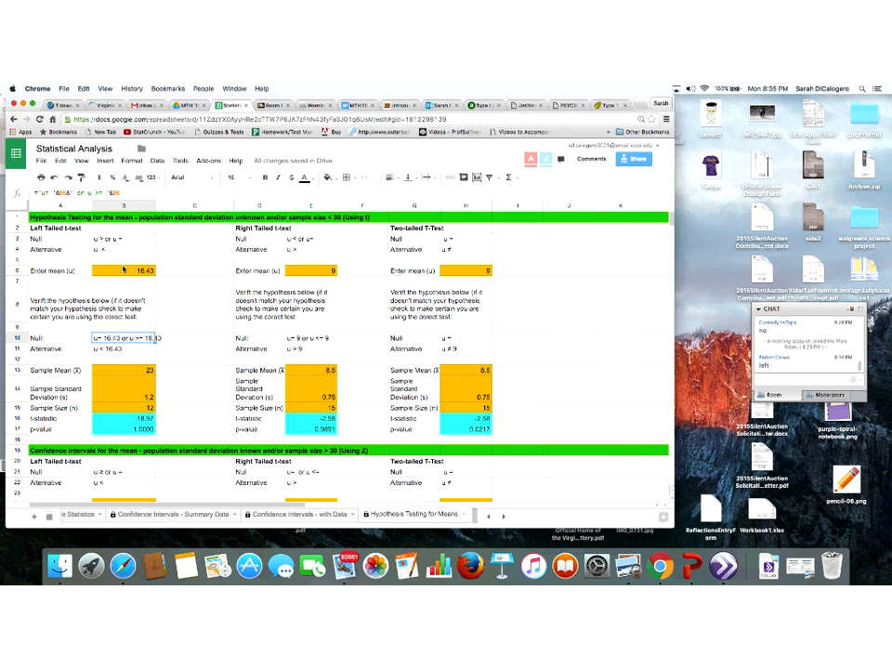
key("Down")
key("Down")
key("Down")
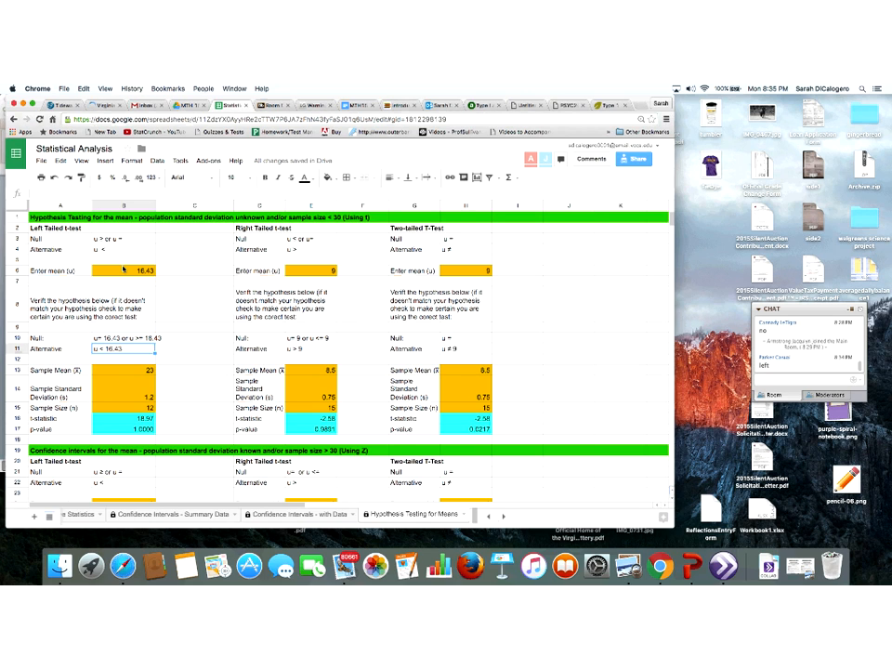
type("18")
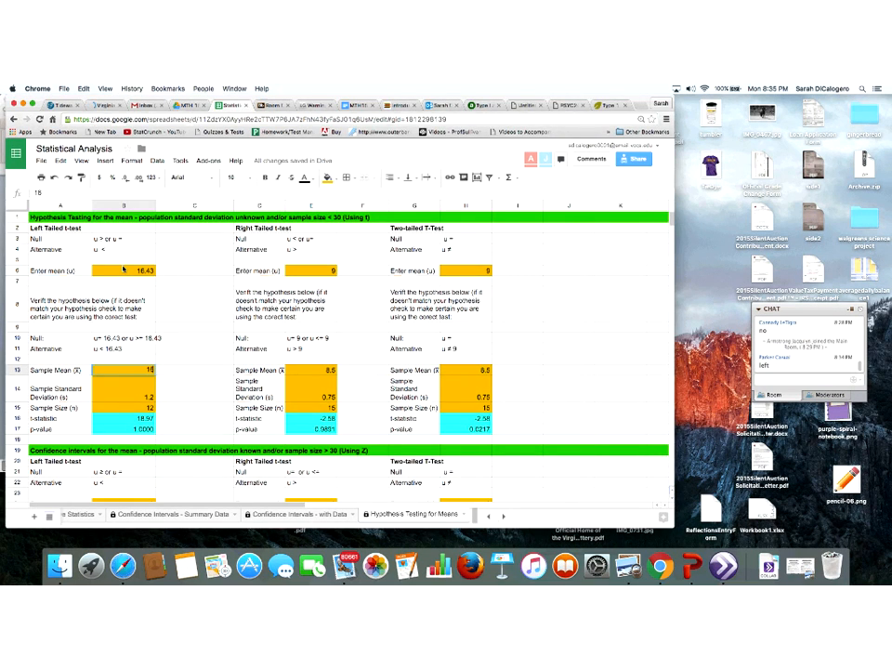
key("Return")
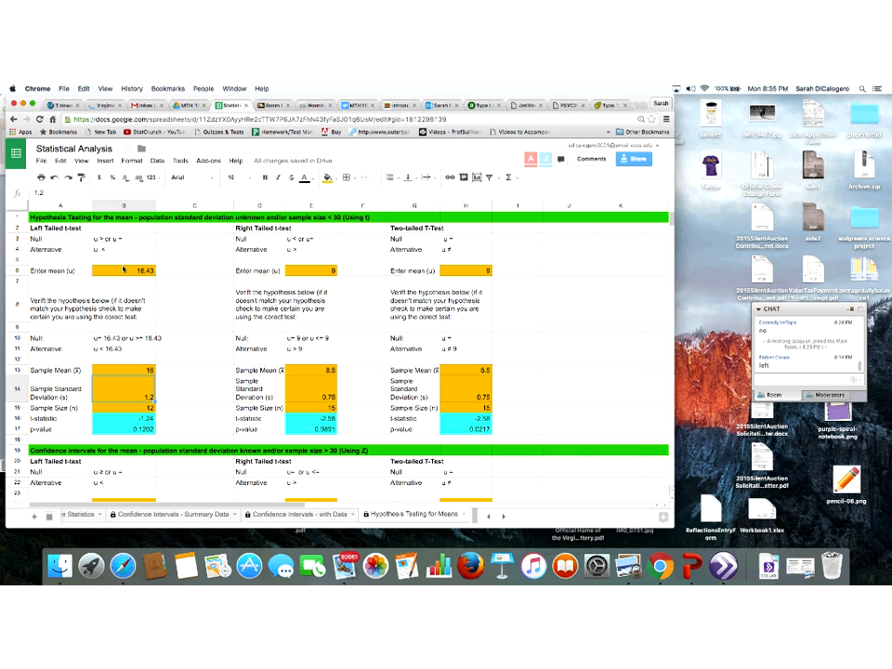
type("0.13")
key("Return")
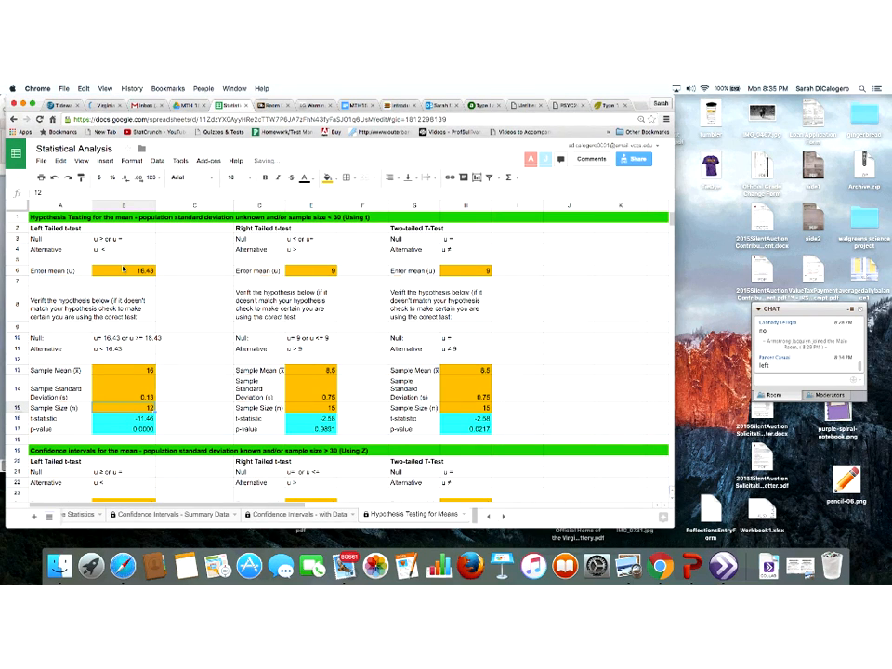
Set the left-tailed sample size to 19 and select the t-statistic cell to inspect its formula
type("19")
key("Return")
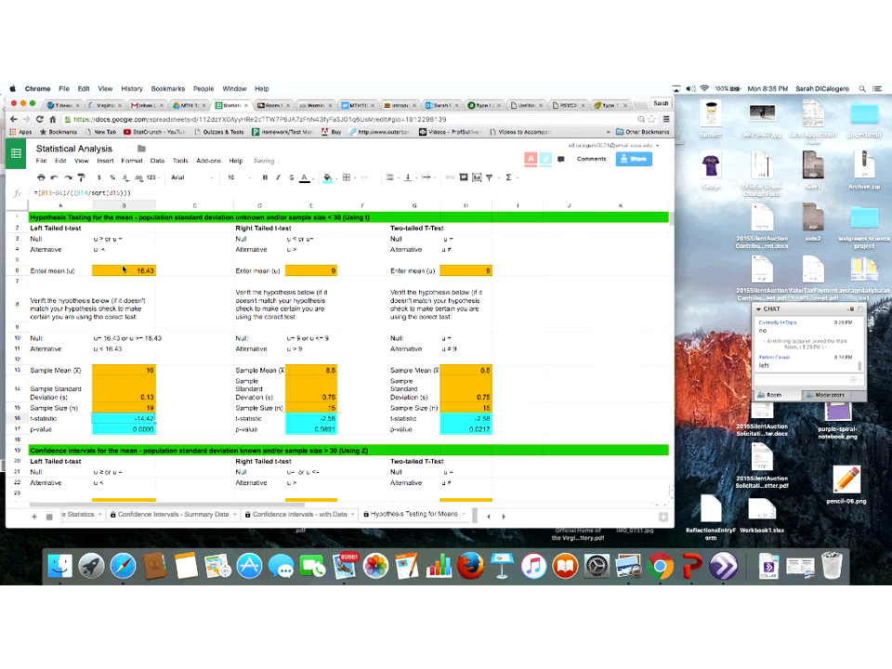
key("Down")
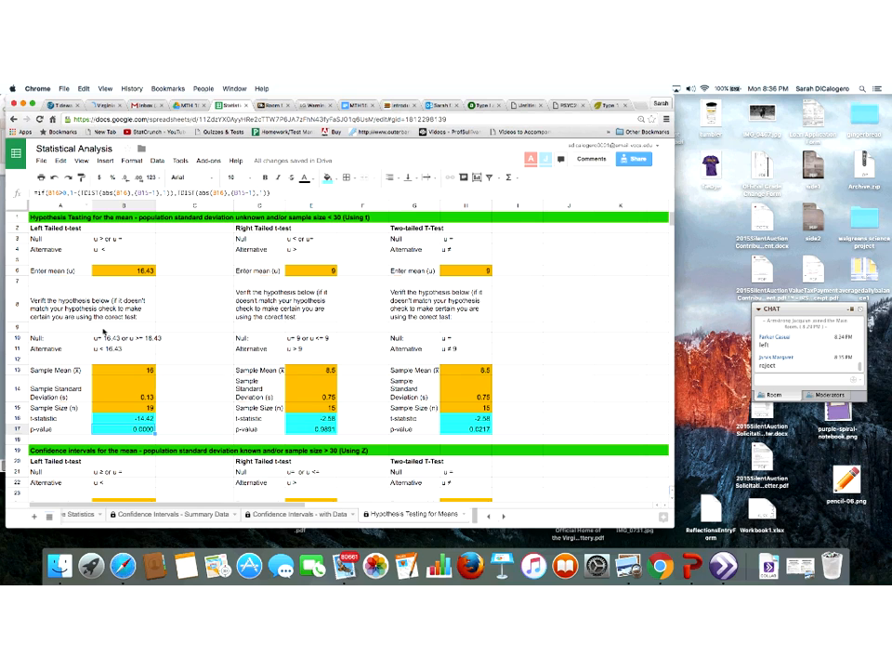
left_click(119, 420)
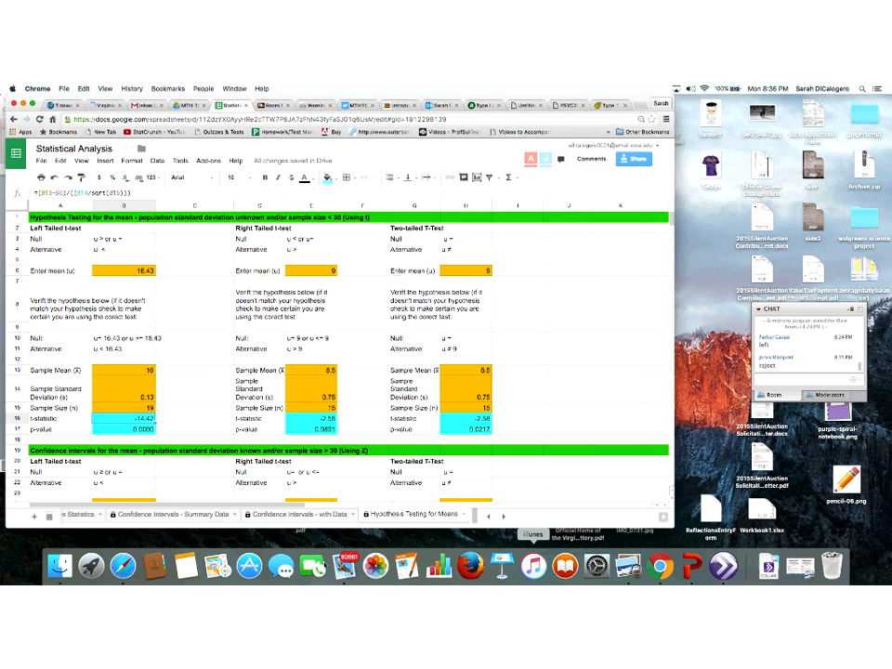
Switch to PowerPoint and start the slide show of the hypothesis testing lecture
left_click(690, 569)
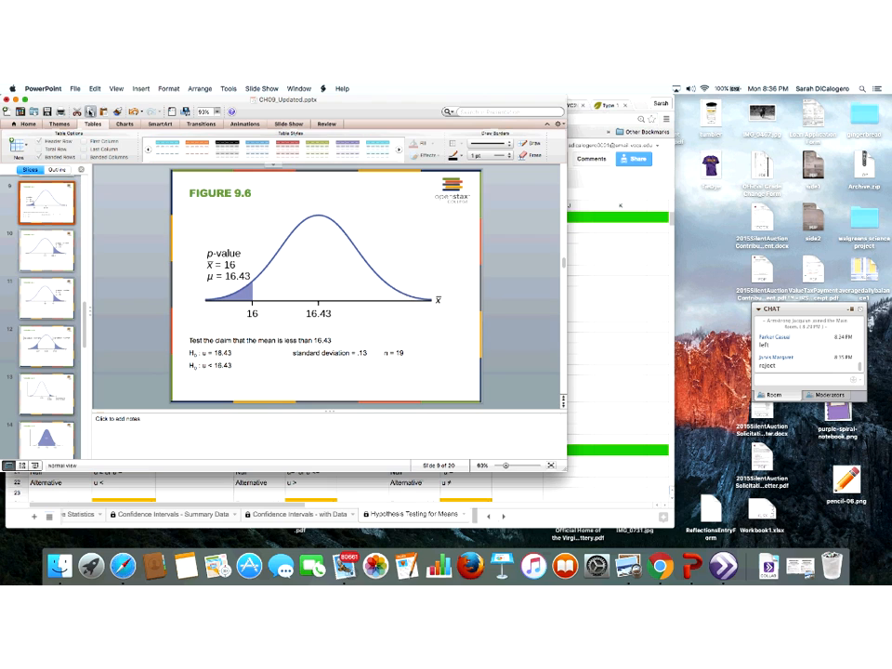
left_click(117, 88)
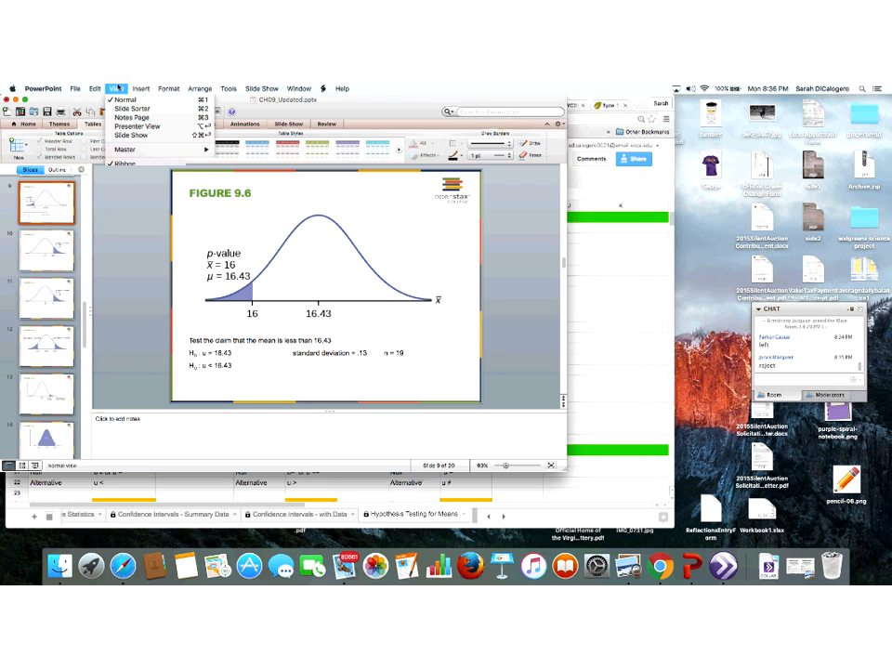
left_click(127, 134)
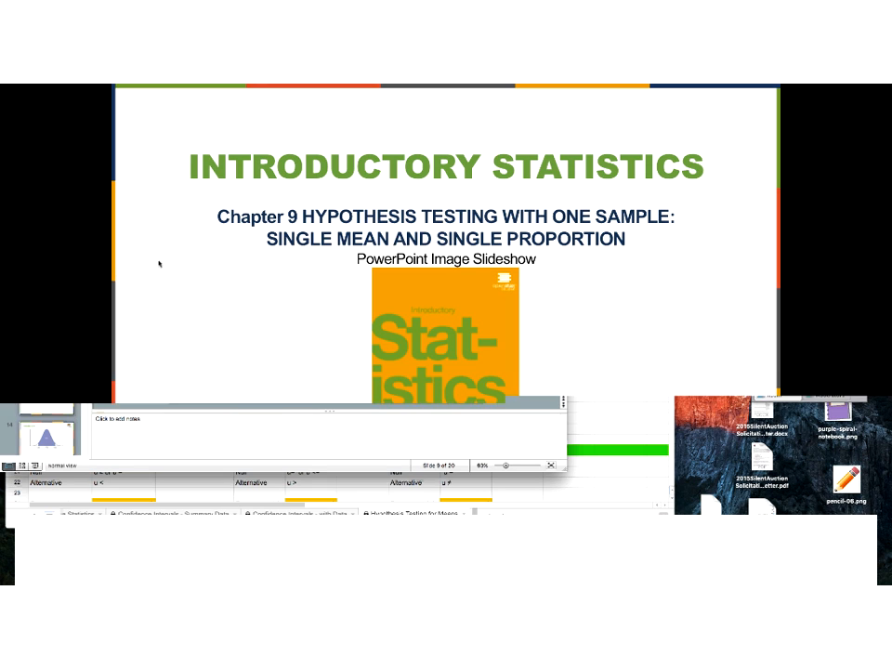
Page through the slides to the left-tailed and right-tailed p-value figures
key("Right")
key("Right")
key("Right")
key("Right")
key("Right")
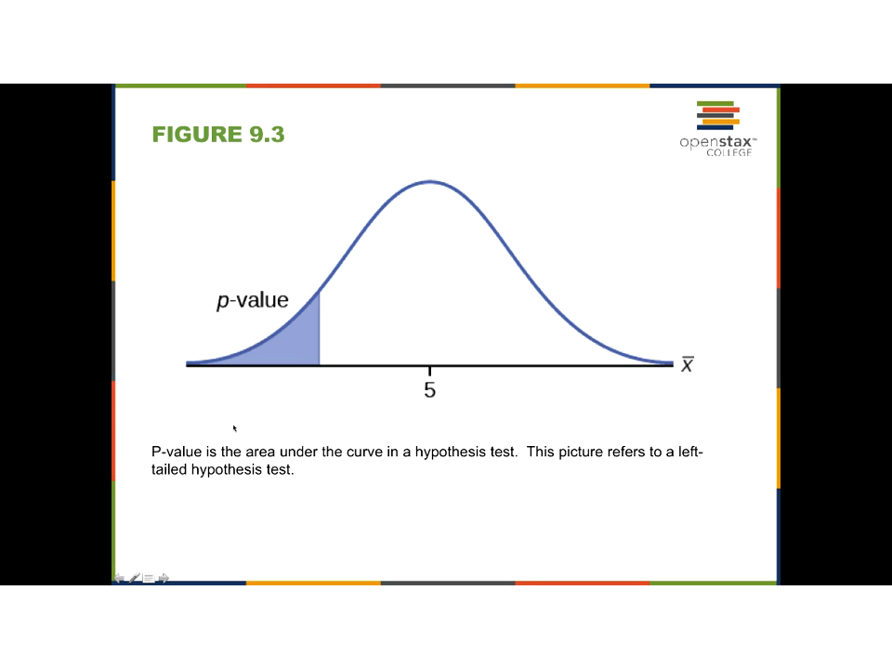
key("Right")
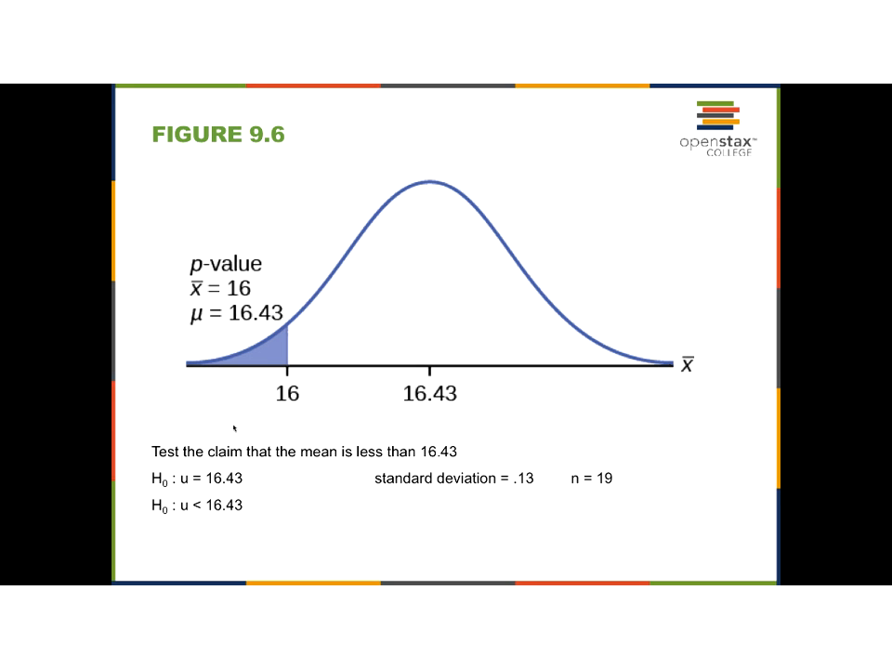
key("Right")
key("Right")
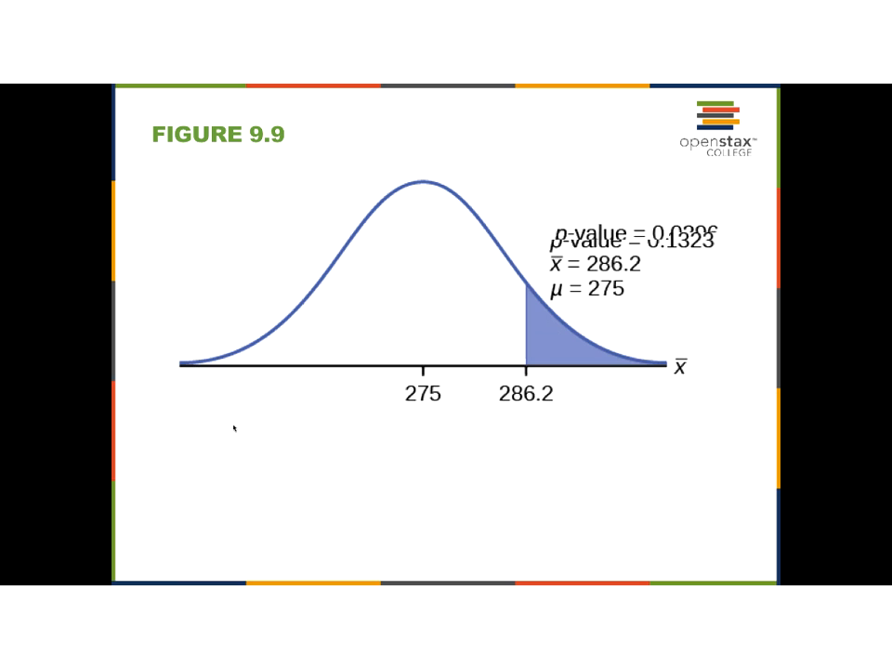
key("Left")
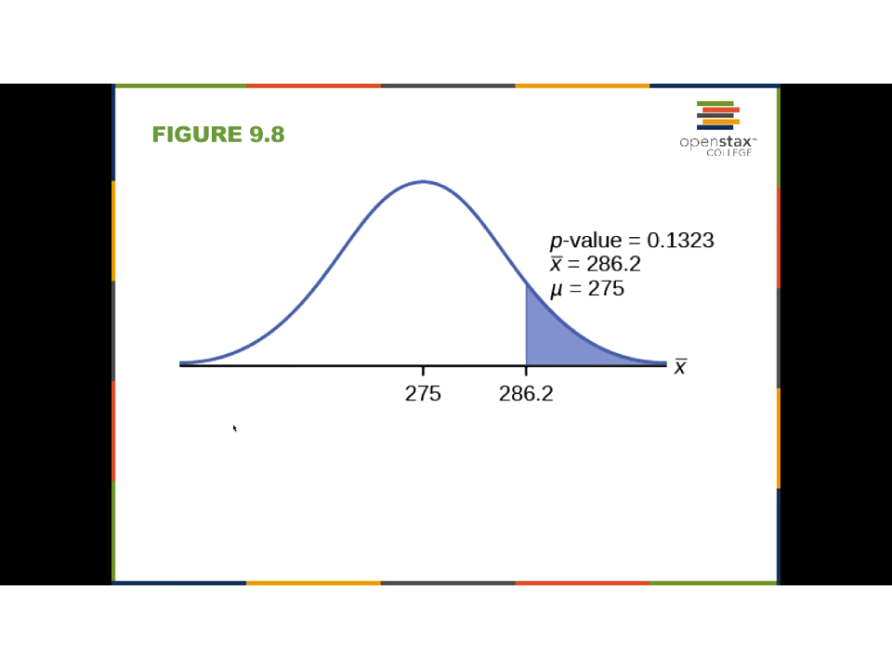
key("Left")
key("Right")
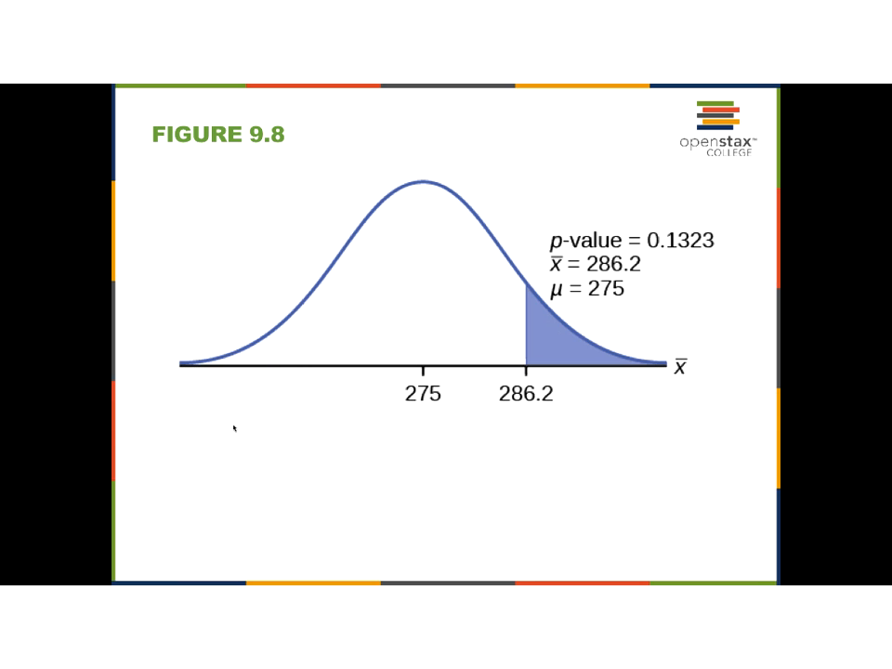